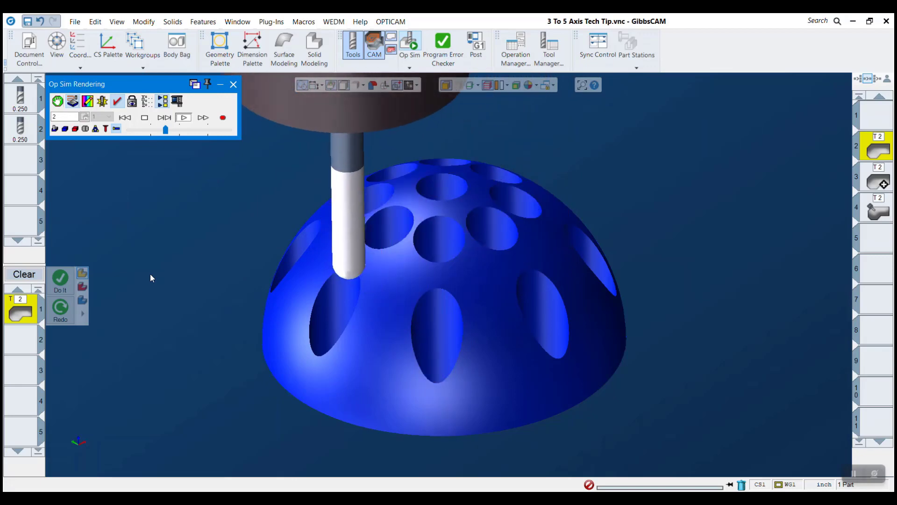
Close the Op Sim simulation, load the 5-axis operation 4 and open its process parameters
{"action": "left_click", "coordinate": [233, 84]}
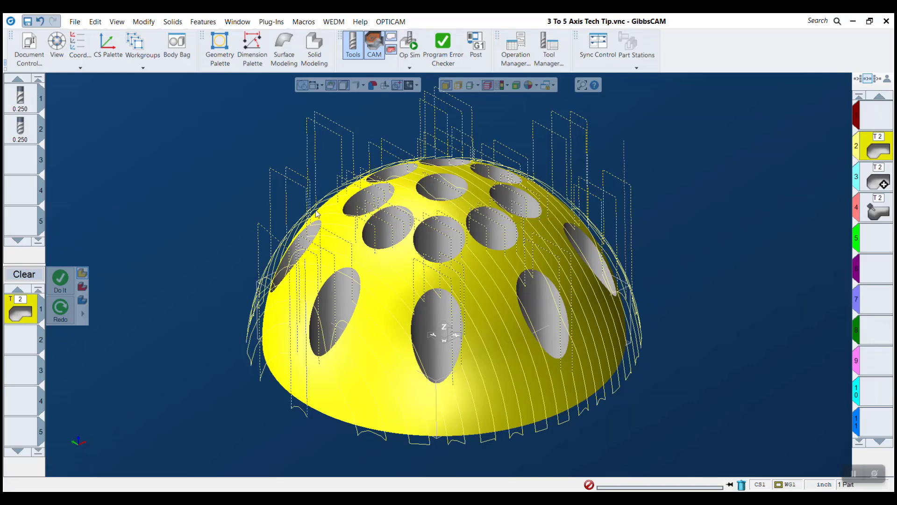
{"action": "left_click", "coordinate": [877, 215]}
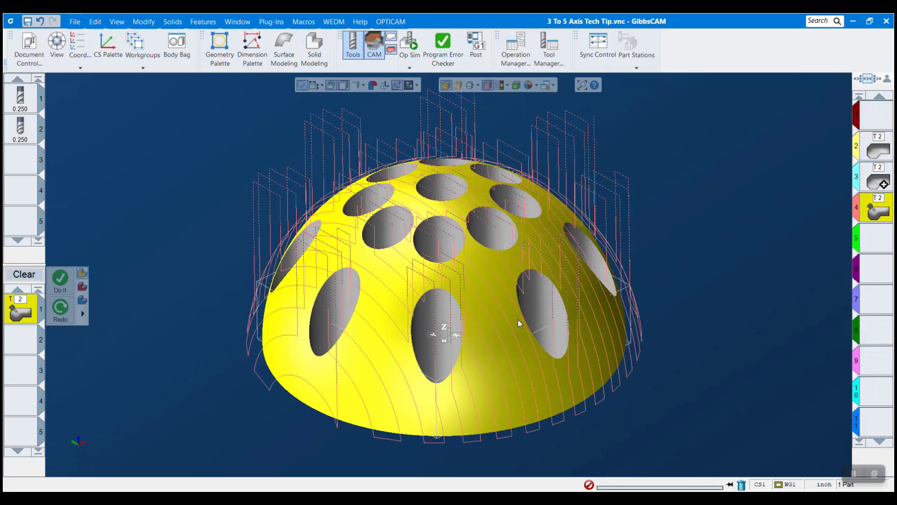
{"action": "middle_click_drag", "start_coordinate": [528, 321], "coordinate": [509, 349]}
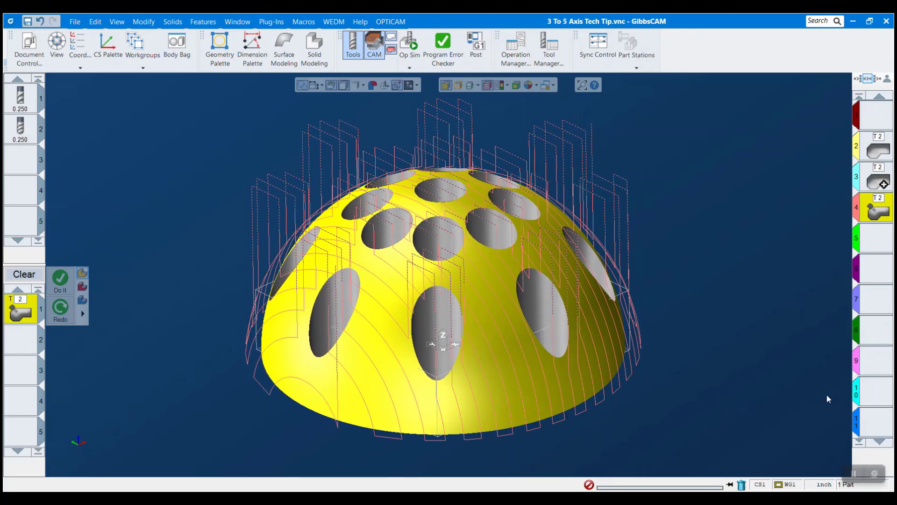
{"action": "double_click", "coordinate": [13, 317]}
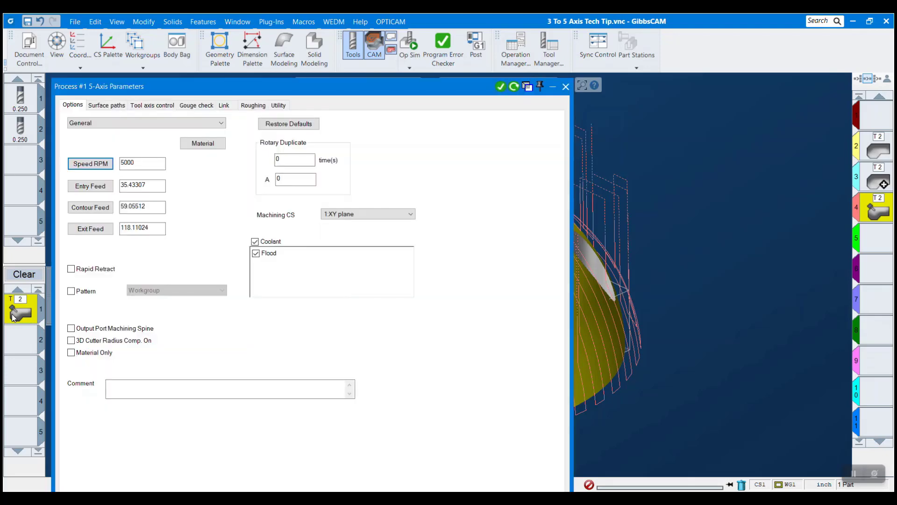
Review the surface path pattern choices and the calculation types, keeping the calculation based on Surfaces
{"action": "left_click", "coordinate": [110, 107]}
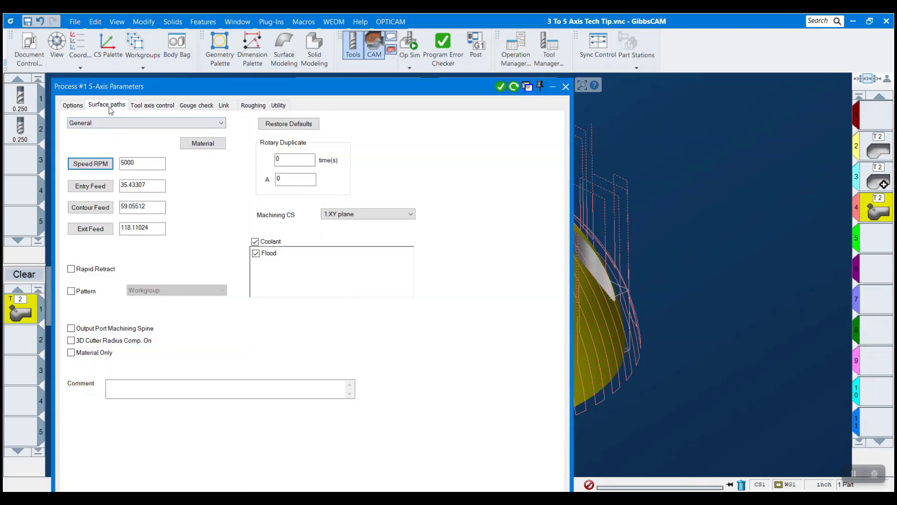
{"action": "left_click", "coordinate": [211, 139]}
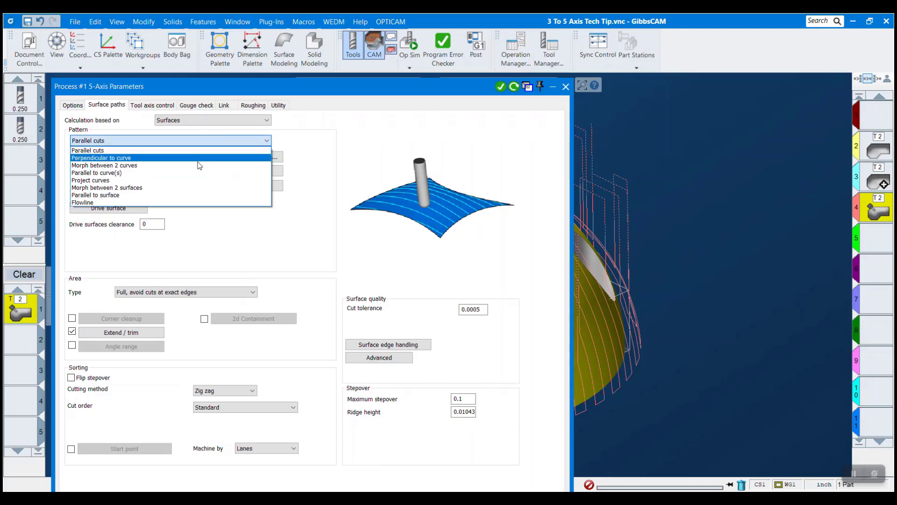
{"action": "left_click", "coordinate": [242, 121]}
{"action": "left_click", "coordinate": [240, 122]}
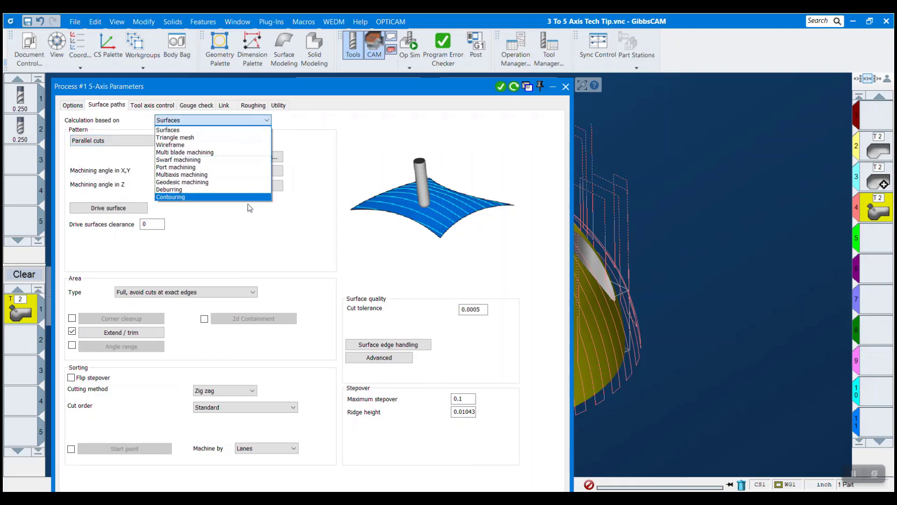
{"action": "left_click", "coordinate": [257, 130]}
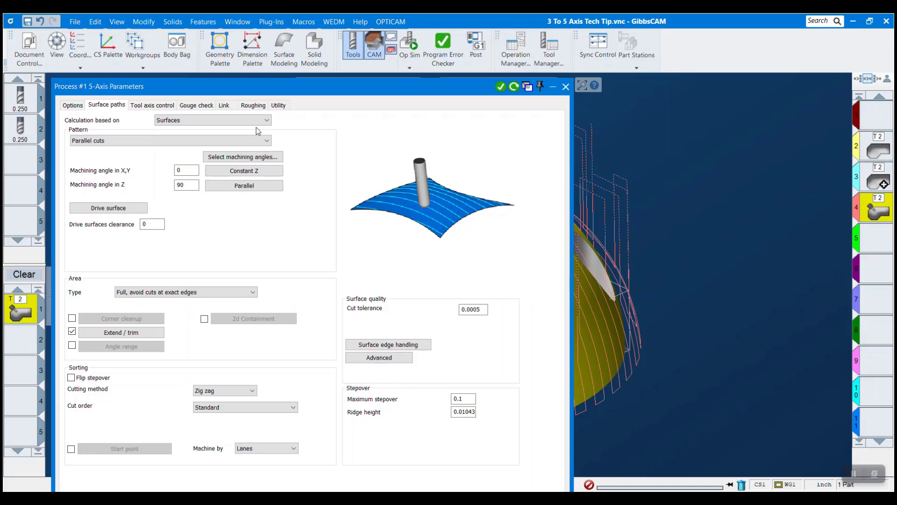
Review the tool axis control with the output format kept at 3 Axis, and examine the gouge check settings
{"action": "left_click", "coordinate": [152, 105]}
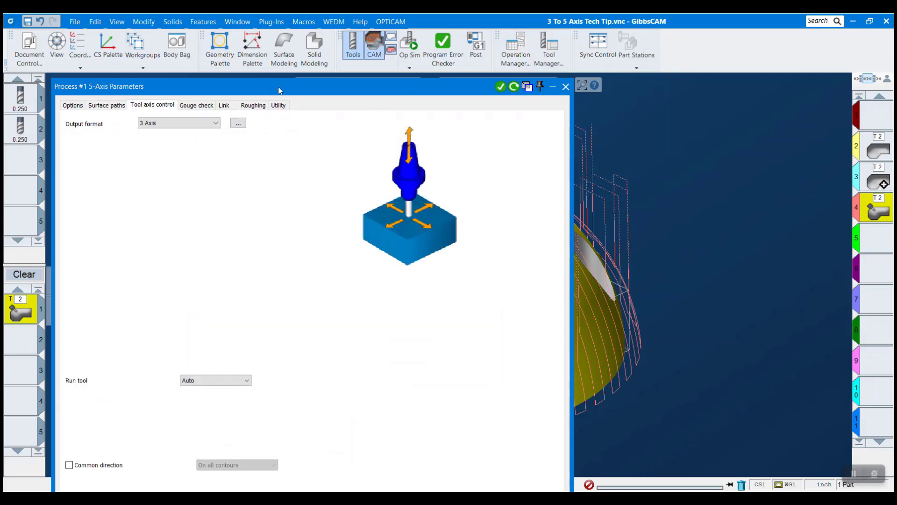
{"action": "left_click", "coordinate": [171, 125]}
{"action": "left_click", "coordinate": [159, 132]}
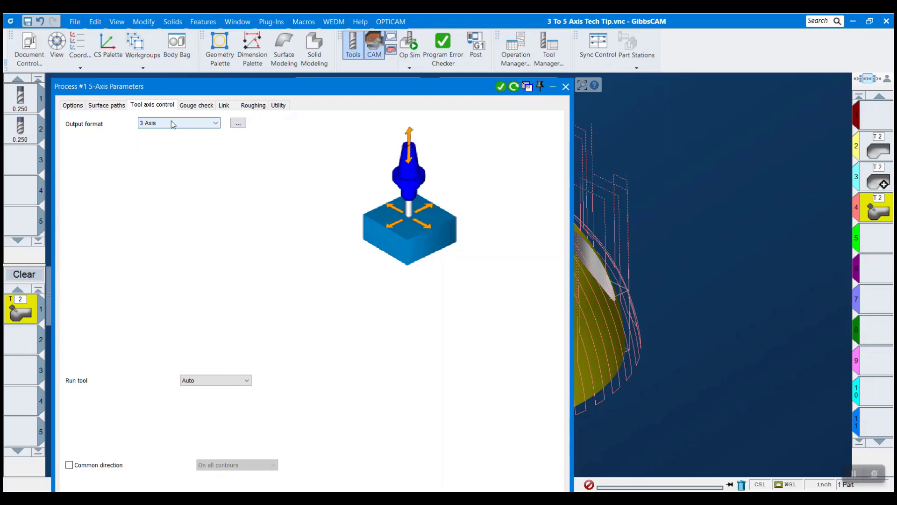
{"action": "left_click", "coordinate": [196, 105]}
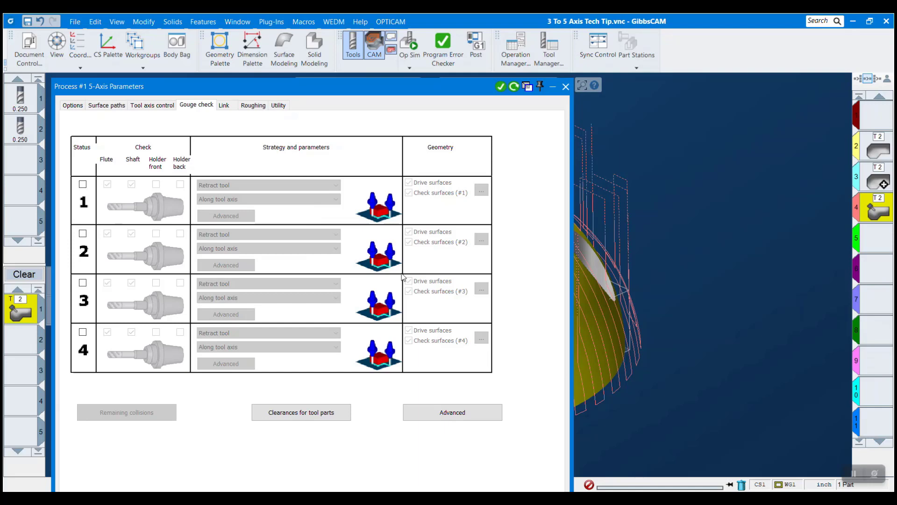
In the link retract settings, change the clearance area type to Sphere with a user-defined radius of 1.5
{"action": "left_click", "coordinate": [226, 106]}
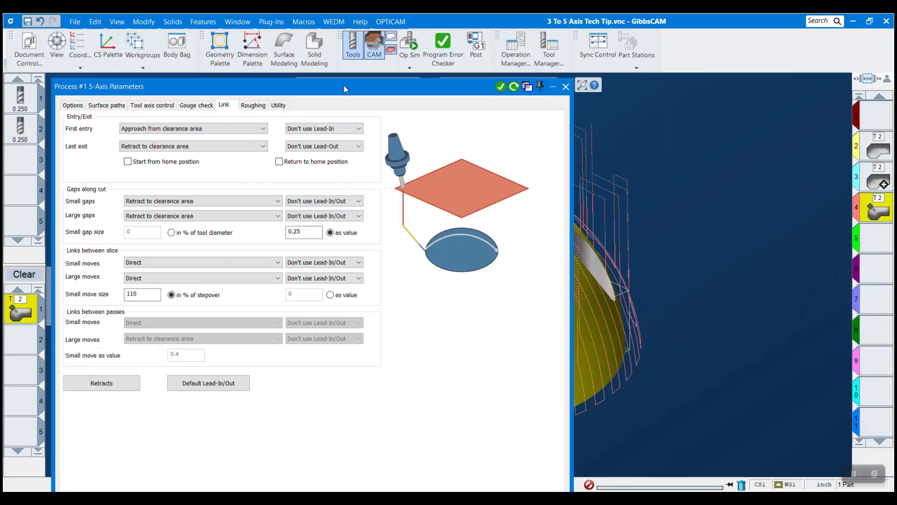
{"action": "left_click_drag", "start_coordinate": [374, 86], "coordinate": [376, 285]}
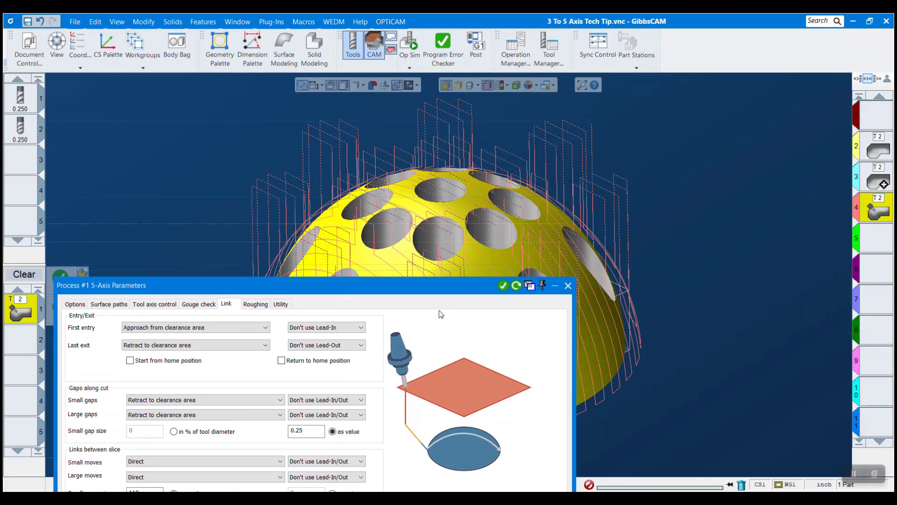
{"action": "left_click_drag", "start_coordinate": [438, 290], "coordinate": [455, 49]}
{"action": "left_click", "coordinate": [130, 341]}
{"action": "left_click", "coordinate": [327, 91]}
{"action": "left_click", "coordinate": [304, 123]}
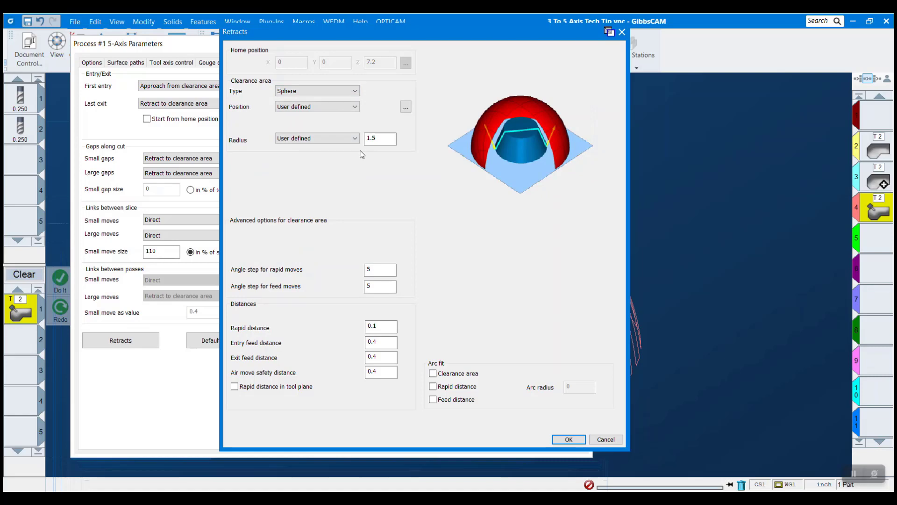
{"action": "double_click", "coordinate": [379, 138]}
{"action": "type", "text": "1.5"}
{"action": "left_click", "coordinate": [569, 439]}
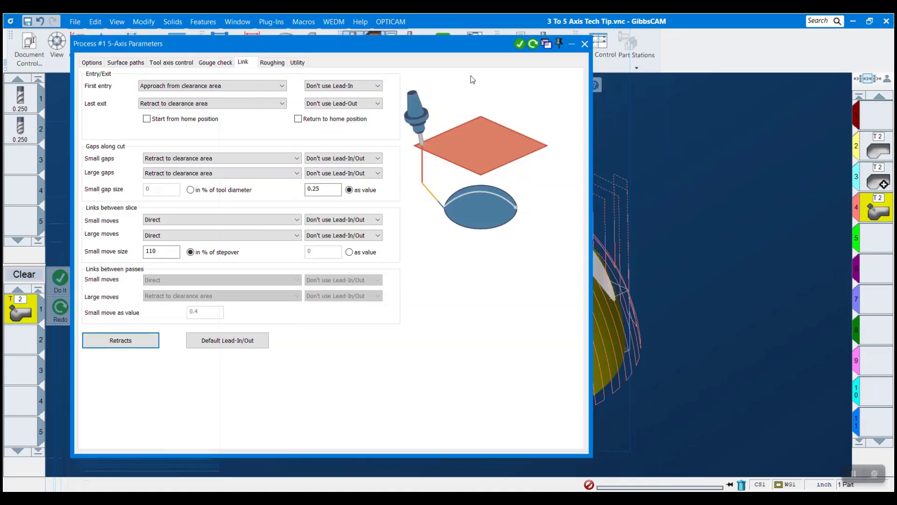
Regenerate the 5-axis toolpath and inspect its retract moves over the dome's holes
{"action": "left_click", "coordinate": [533, 45]}
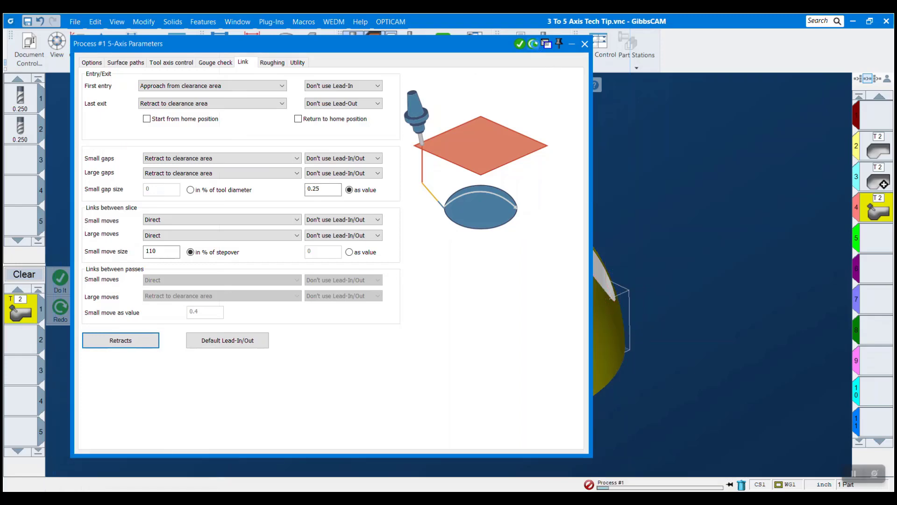
{"action": "left_click_drag", "start_coordinate": [494, 46], "coordinate": [552, 409]}
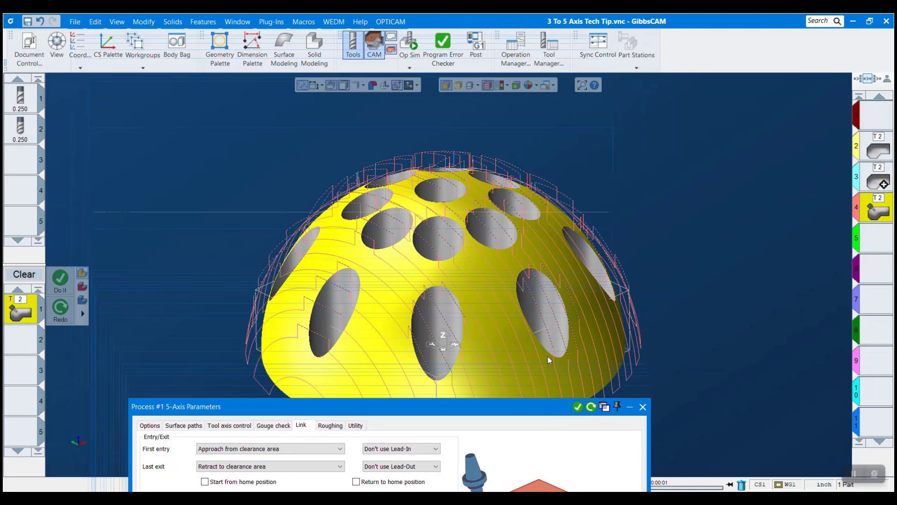
{"action": "middle_click_drag", "start_coordinate": [515, 363], "coordinate": [500, 159]}
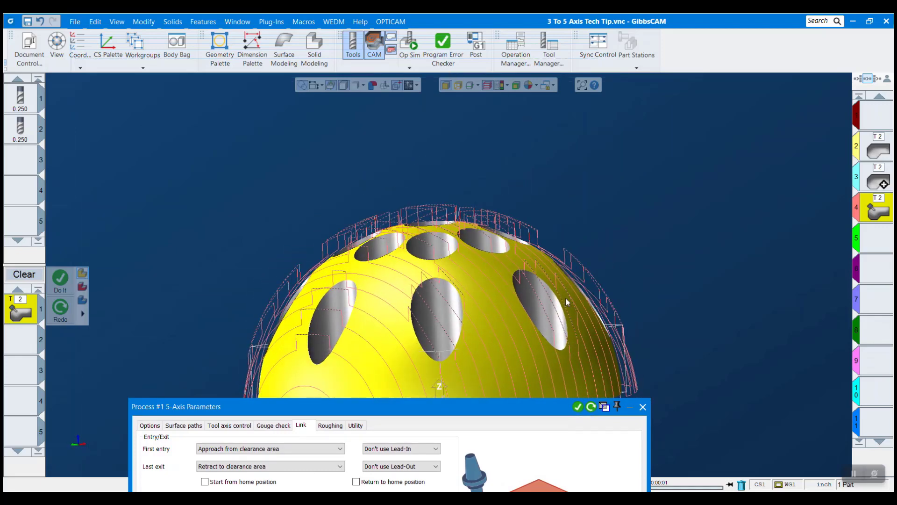
{"action": "middle_click_drag", "start_coordinate": [564, 349], "coordinate": [535, 278]}
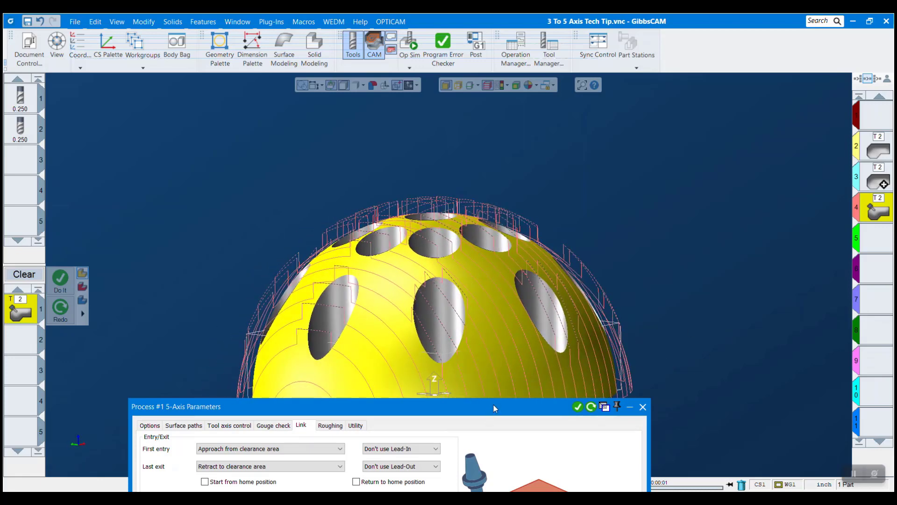
Set both small and large gaps along the cut to Blend spline and regenerate the toolpath
{"action": "left_click_drag", "start_coordinate": [493, 405], "coordinate": [427, 79]}
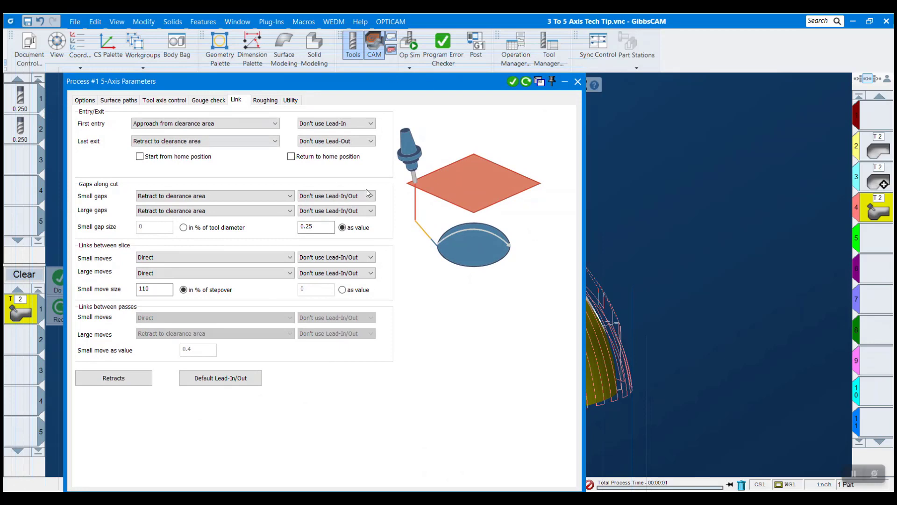
{"action": "left_click", "coordinate": [202, 198]}
{"action": "left_click", "coordinate": [200, 221]}
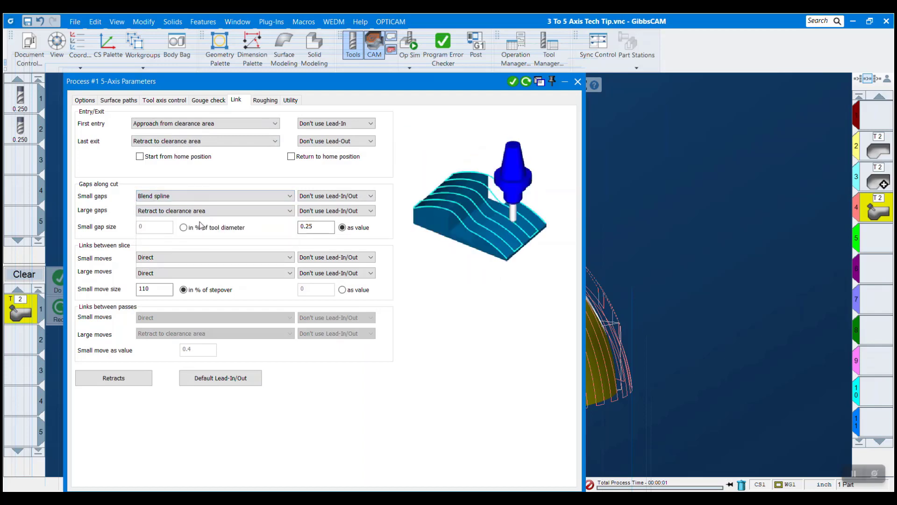
{"action": "left_click", "coordinate": [199, 211]}
{"action": "left_click", "coordinate": [191, 238]}
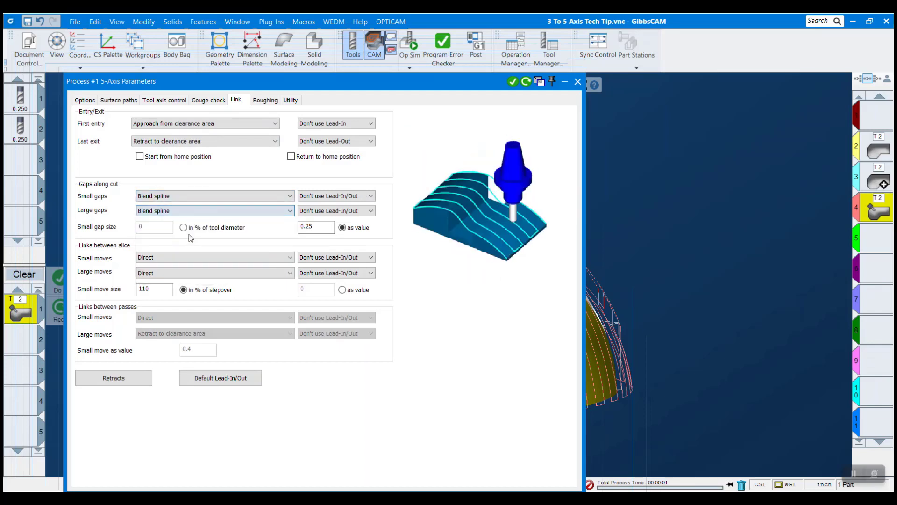
{"action": "left_click", "coordinate": [188, 196]}
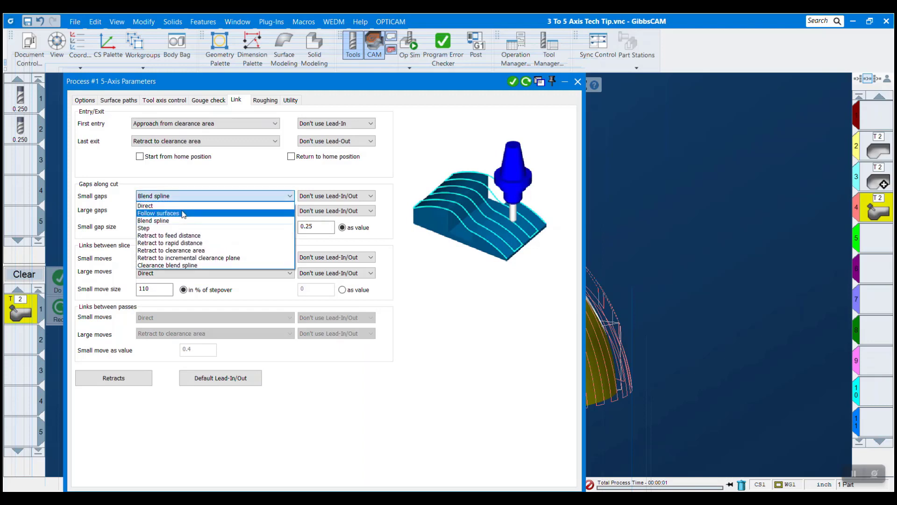
{"action": "left_click", "coordinate": [465, 340]}
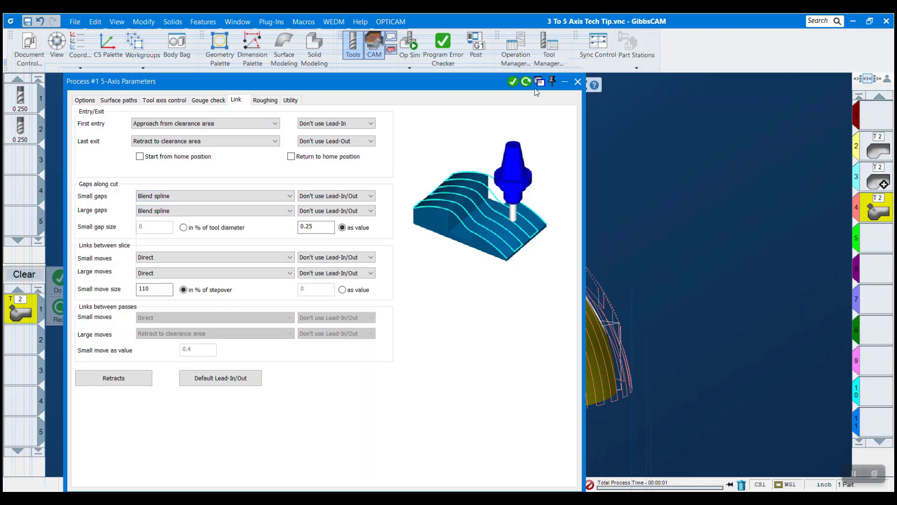
{"action": "left_click", "coordinate": [526, 82]}
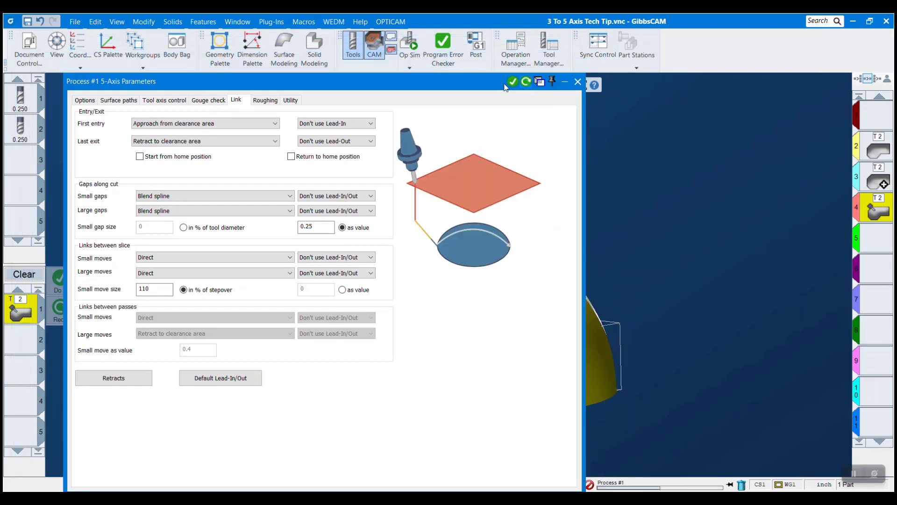
{"action": "left_click_drag", "start_coordinate": [489, 84], "coordinate": [566, 371]}
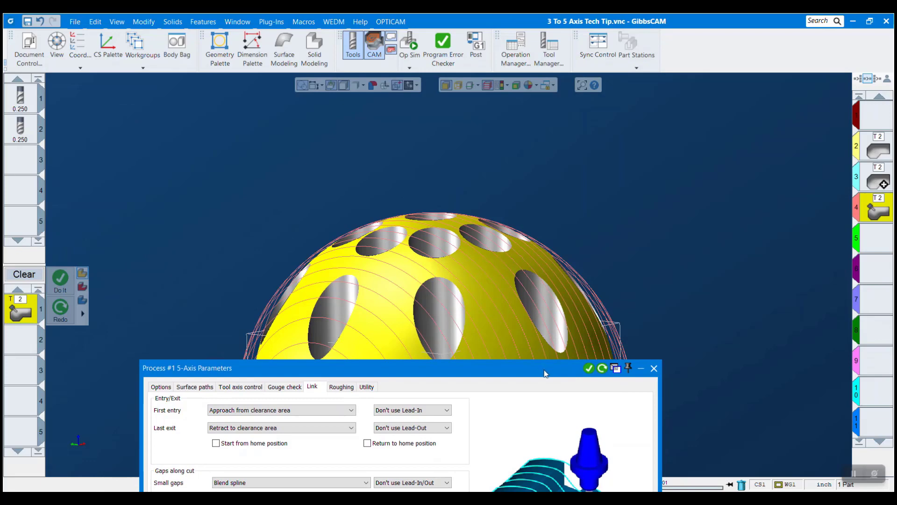
Try a non-default Tangential arc lead-in for the first entry, reviewing the lead-in types, and revert to Don't use Lead-In
{"action": "left_click_drag", "start_coordinate": [544, 374], "coordinate": [676, 86]}
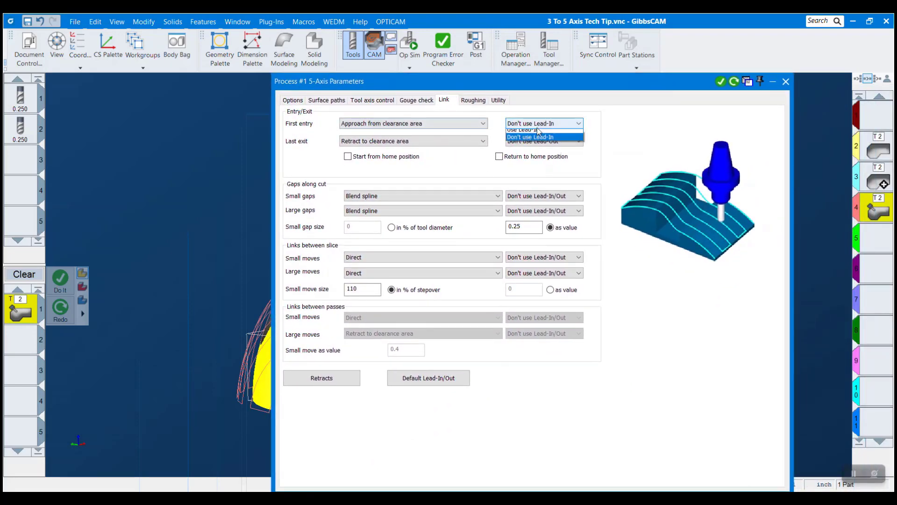
{"action": "left_click", "coordinate": [538, 127]}
{"action": "left_click", "coordinate": [542, 137]}
{"action": "left_click", "coordinate": [592, 125]}
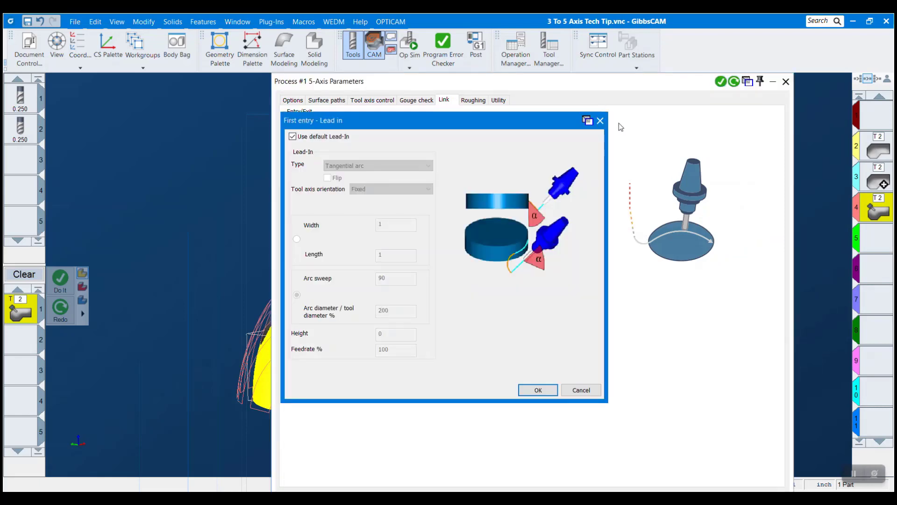
{"action": "left_click", "coordinate": [292, 136]}
{"action": "left_click", "coordinate": [379, 166]}
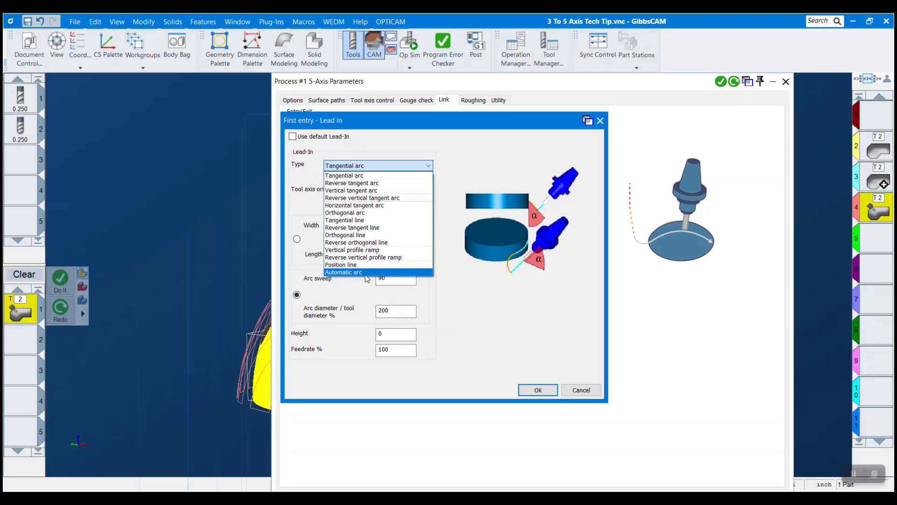
{"action": "left_click", "coordinate": [504, 320]}
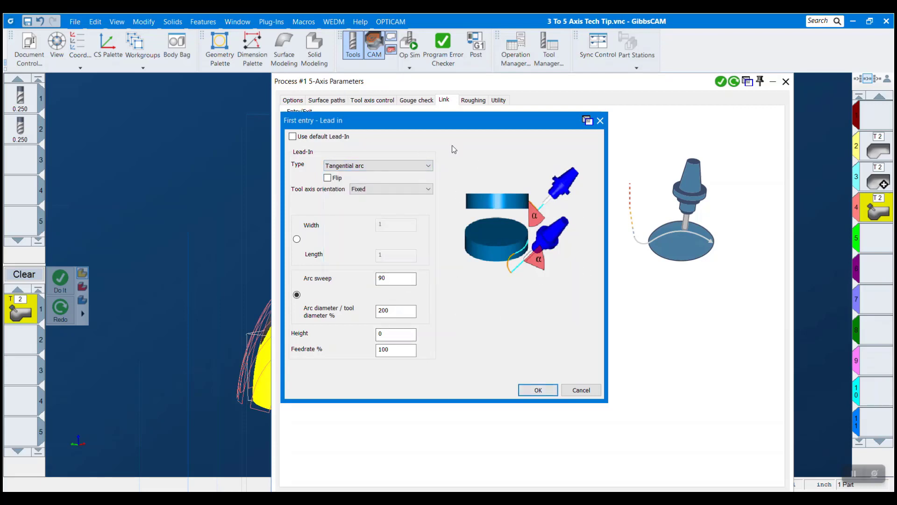
{"action": "left_click", "coordinate": [537, 389]}
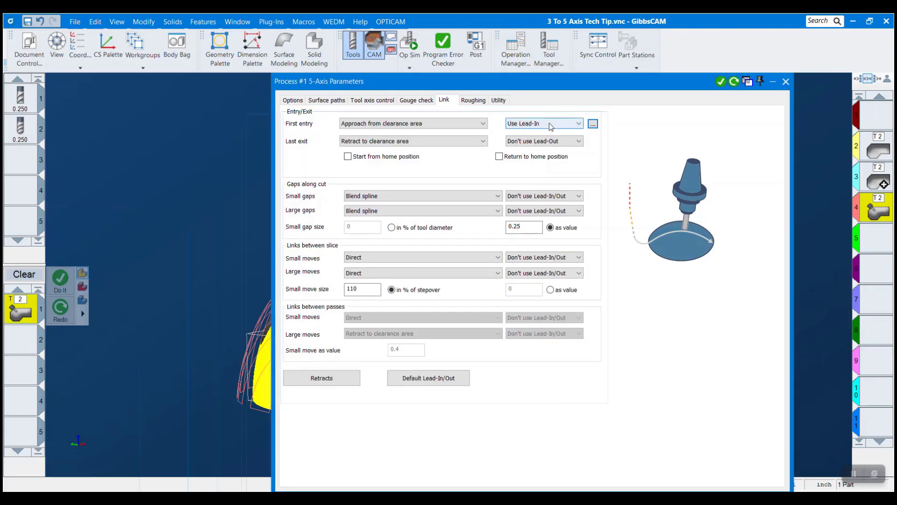
{"action": "left_click", "coordinate": [544, 123]}
{"action": "left_click", "coordinate": [542, 140]}
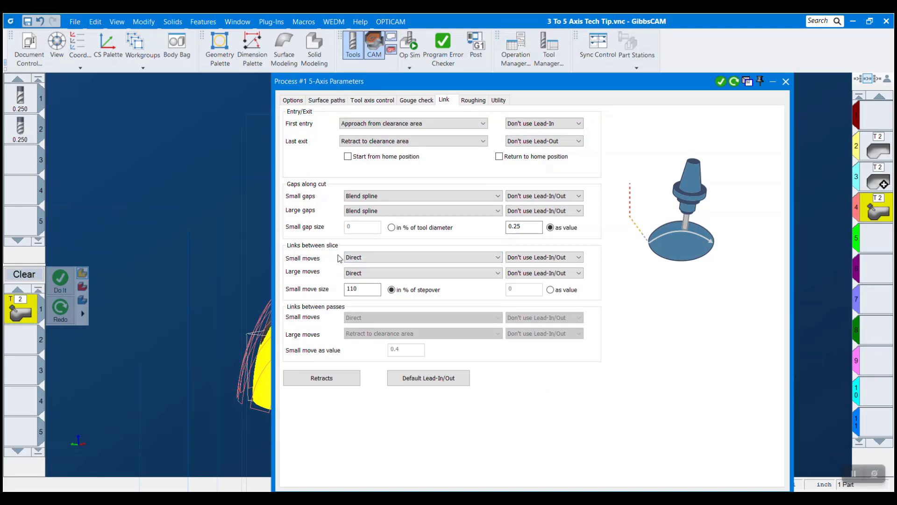
Set both the small and large moves of the links between slices to Blend spline
{"action": "left_click_drag", "start_coordinate": [525, 83], "coordinate": [729, 184]}
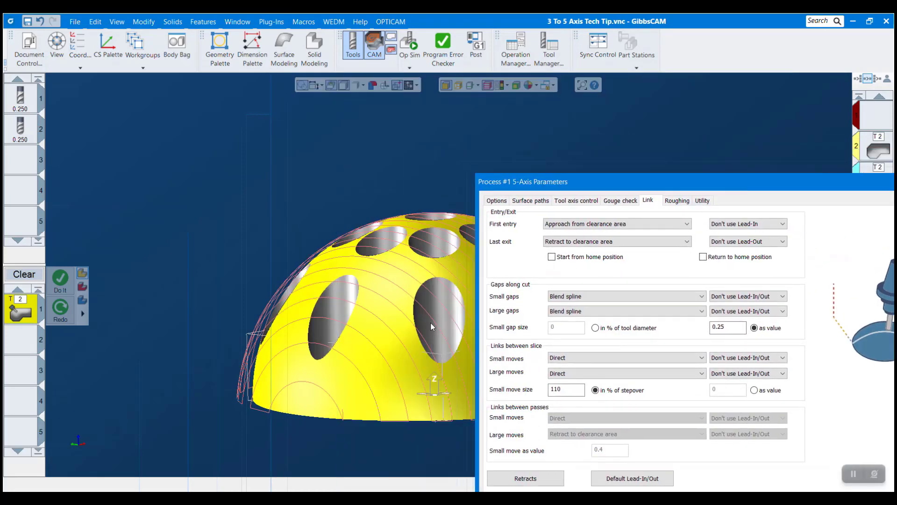
{"action": "middle_click_drag", "start_coordinate": [418, 314], "coordinate": [386, 402]}
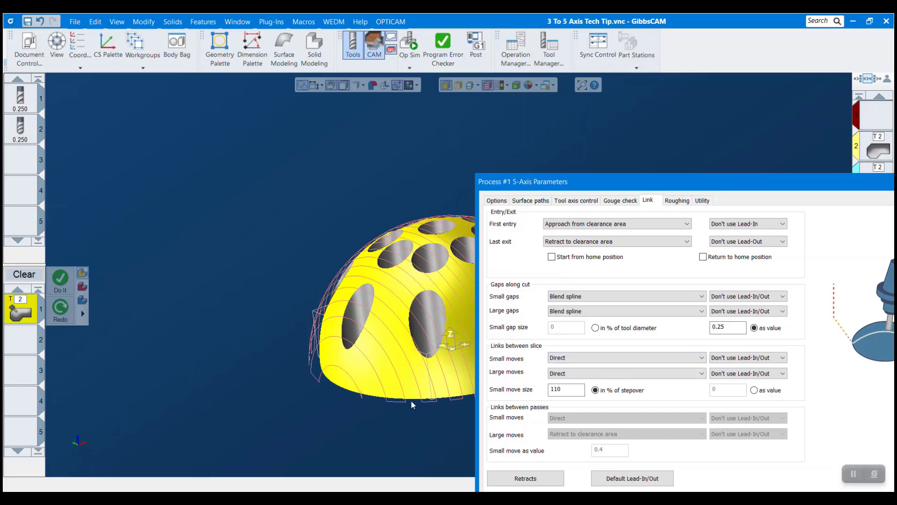
{"action": "left_click", "coordinate": [619, 358]}
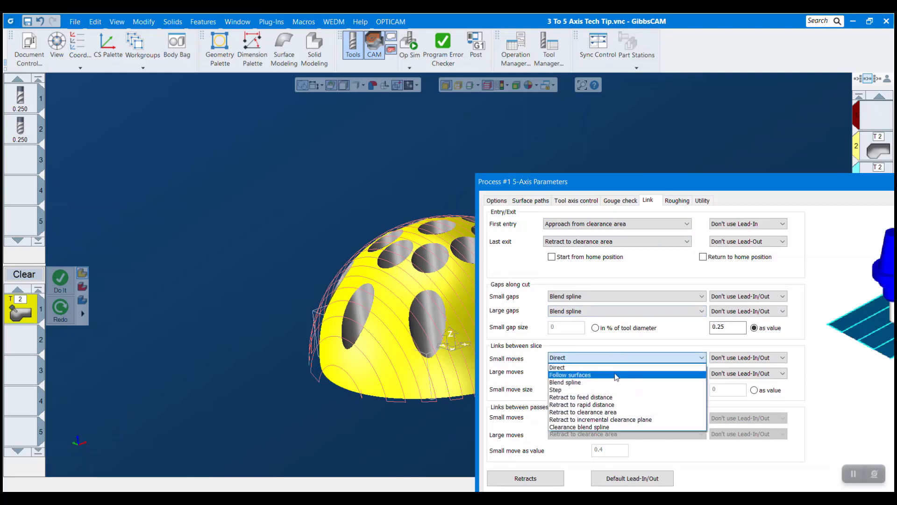
{"action": "left_click", "coordinate": [584, 383]}
{"action": "left_click", "coordinate": [584, 373]}
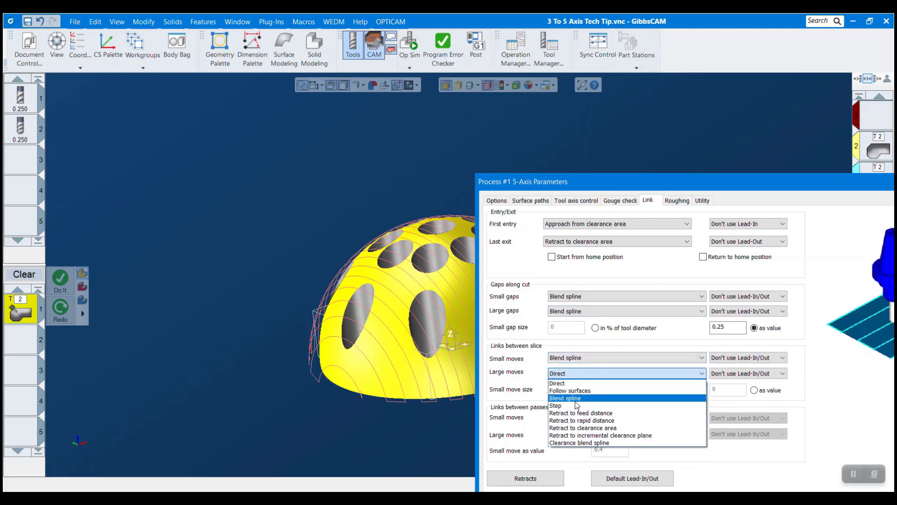
{"action": "left_click", "coordinate": [576, 398]}
Regenerate the 5-axis toolpath, inspect the links between slices around the dome's base, and close the process parameters
{"action": "left_click_drag", "start_coordinate": [638, 187], "coordinate": [452, 73]}
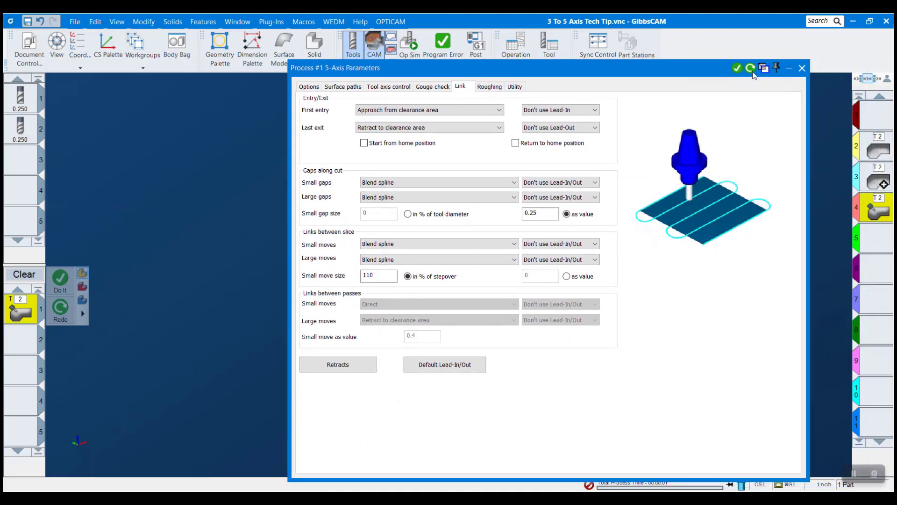
{"action": "left_click", "coordinate": [749, 70]}
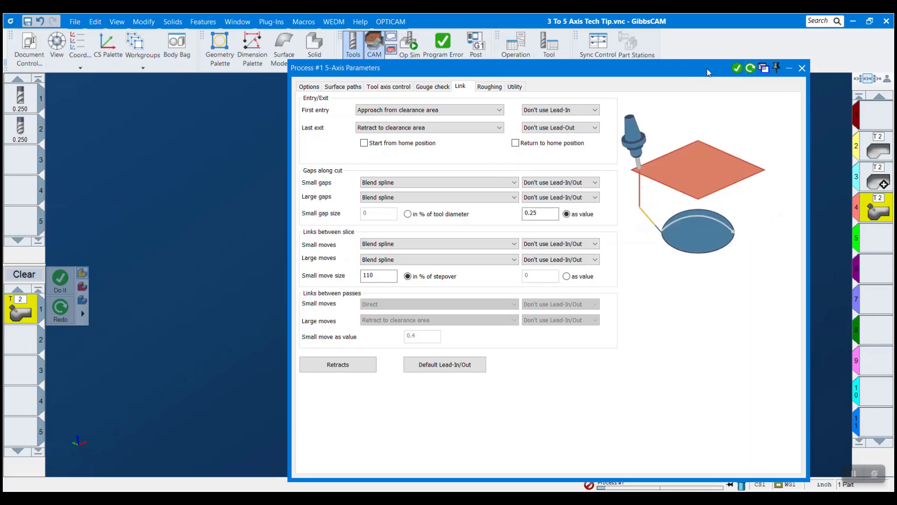
{"action": "left_click_drag", "start_coordinate": [709, 74], "coordinate": [856, 460]}
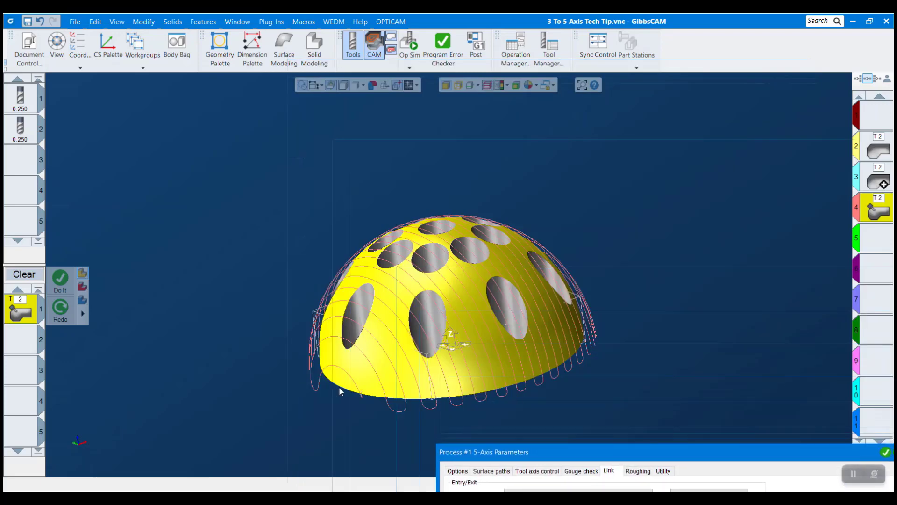
{"action": "double_click", "coordinate": [614, 455]}
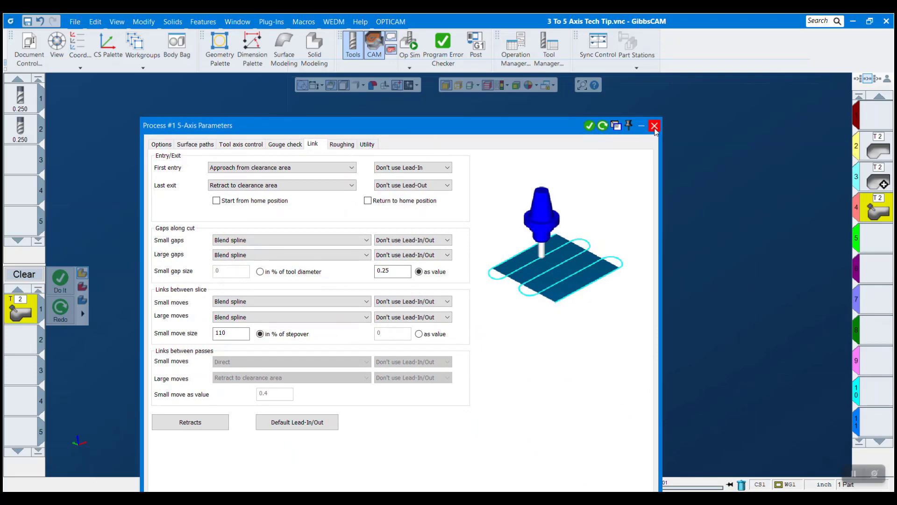
{"action": "left_click", "coordinate": [654, 125]}
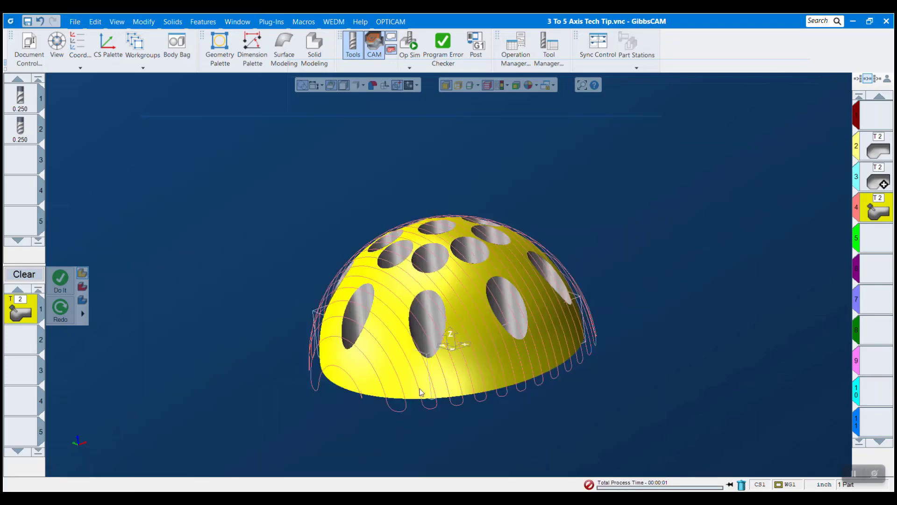
Run the tool simulation of the 5-axis operation over the holed dome
{"action": "scroll", "coordinate": [447, 391], "scroll_direction": "up", "scroll_amount": 2}
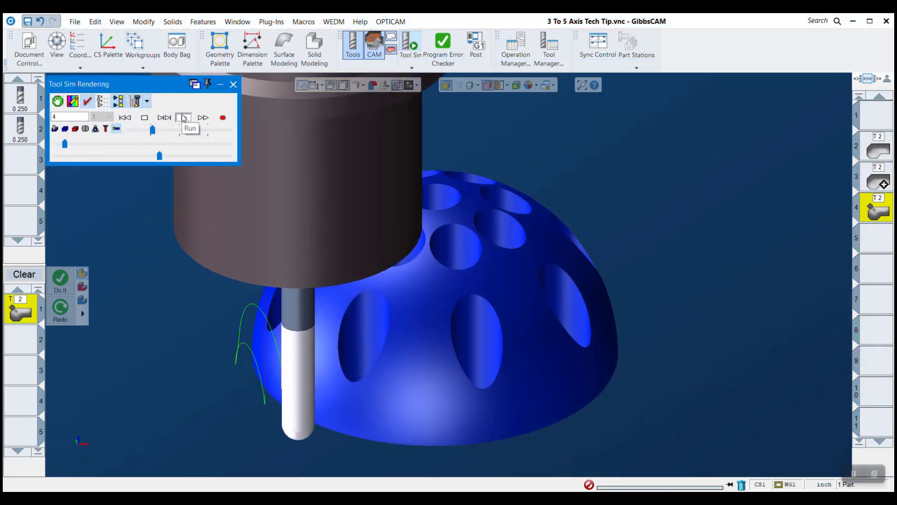
{"action": "left_click", "coordinate": [183, 118]}
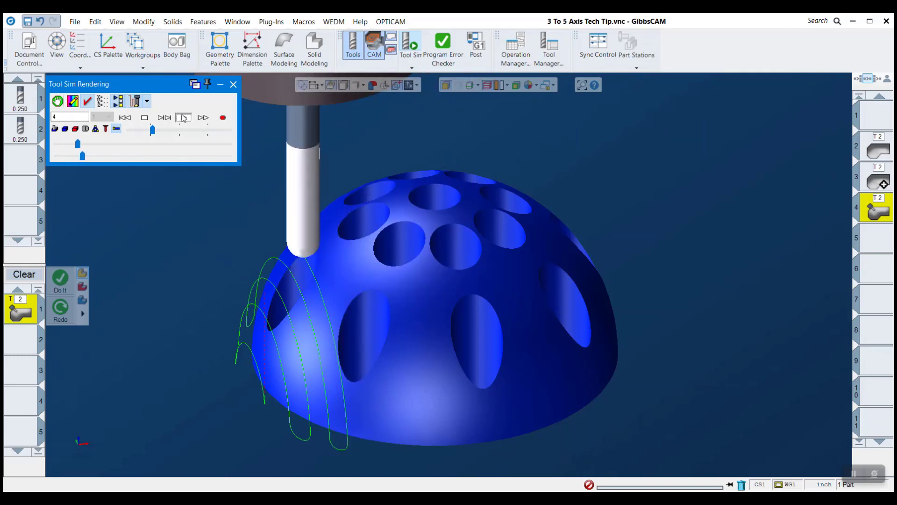